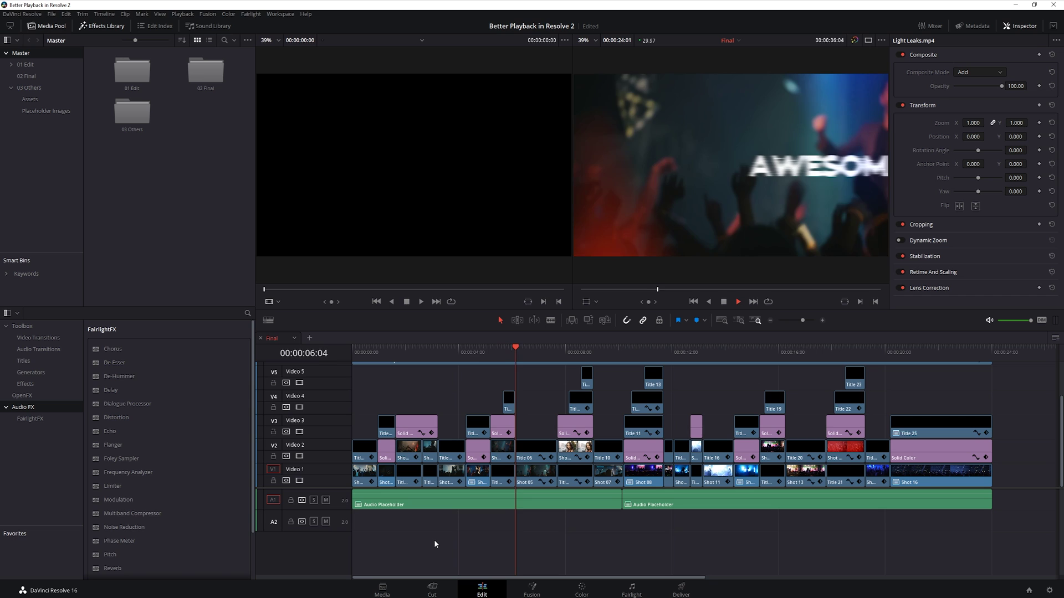
- Play the timeline from its start to check the current playback
click(410, 347)
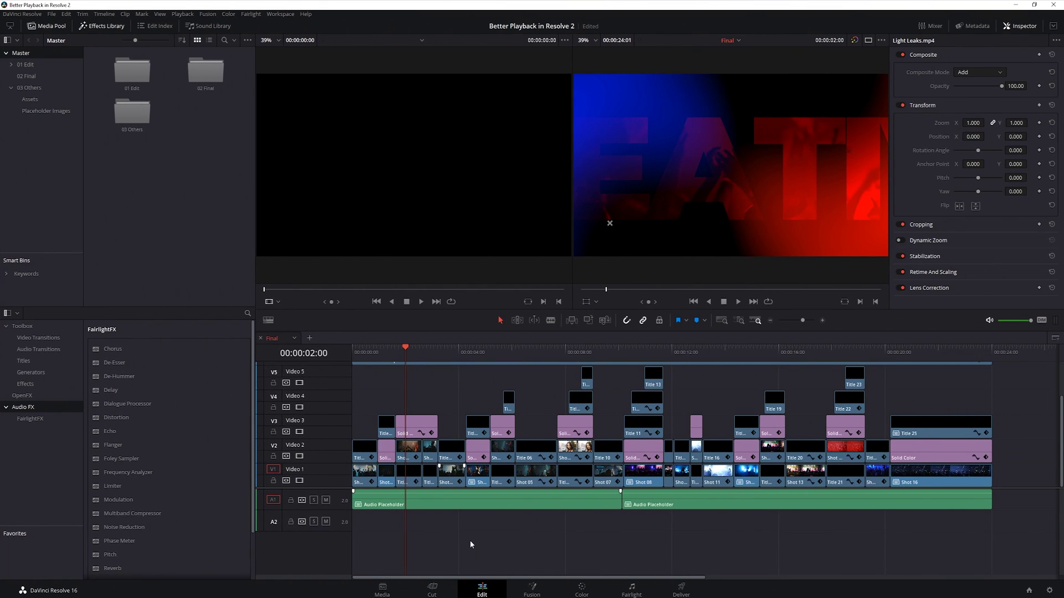
click(360, 354)
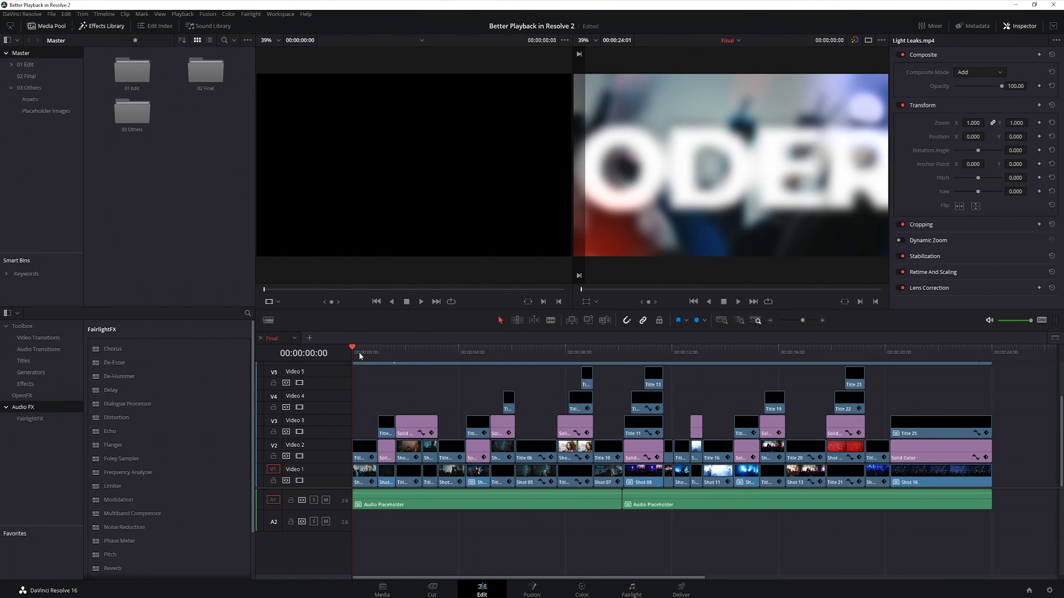
key(space)
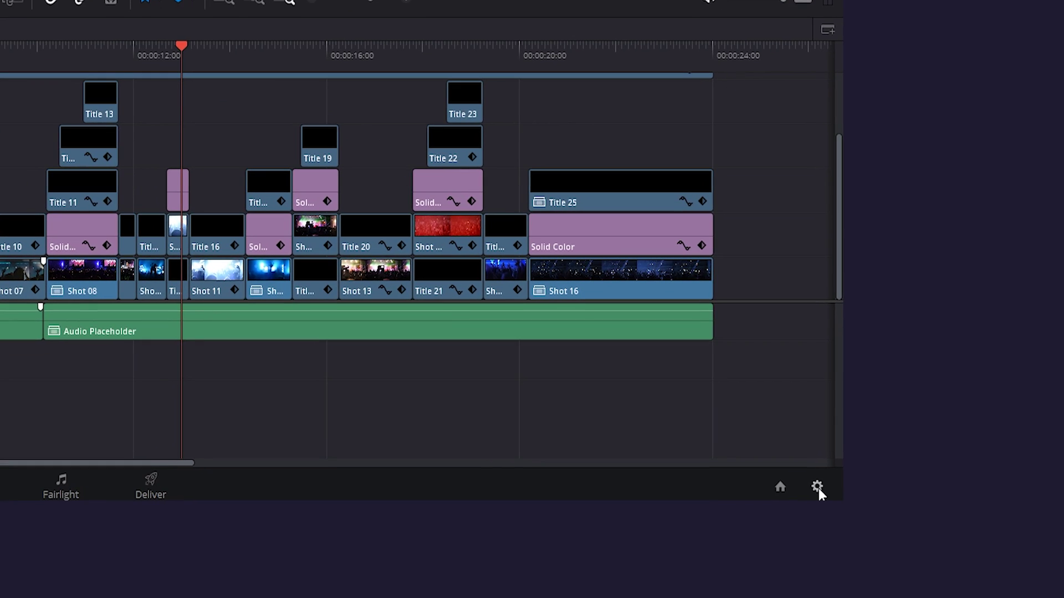
- In Project Settings, set both optimized media and render cache formats to DNxHR SQ
click(817, 486)
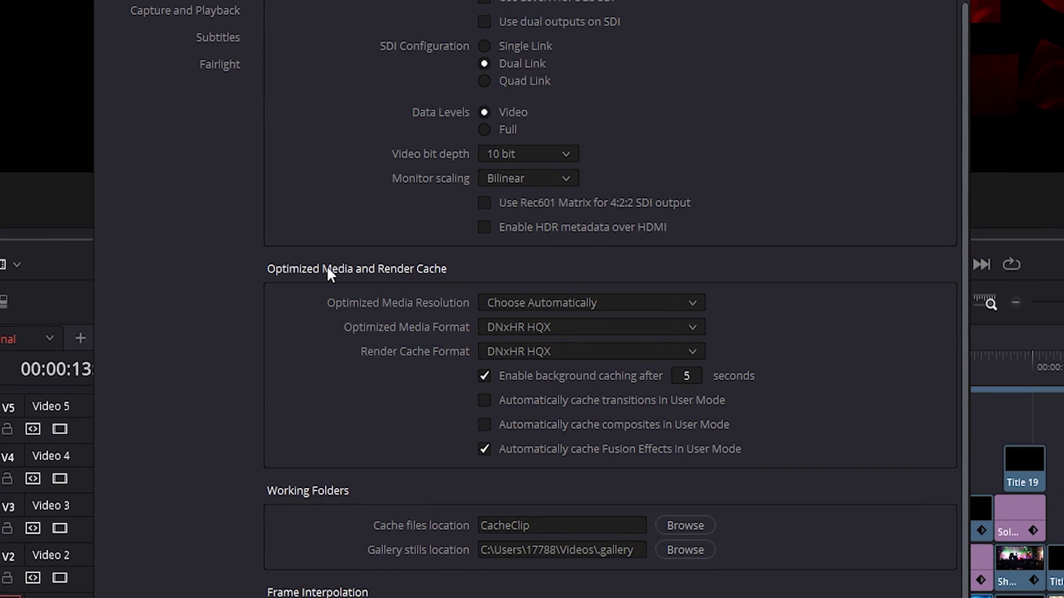
click(699, 326)
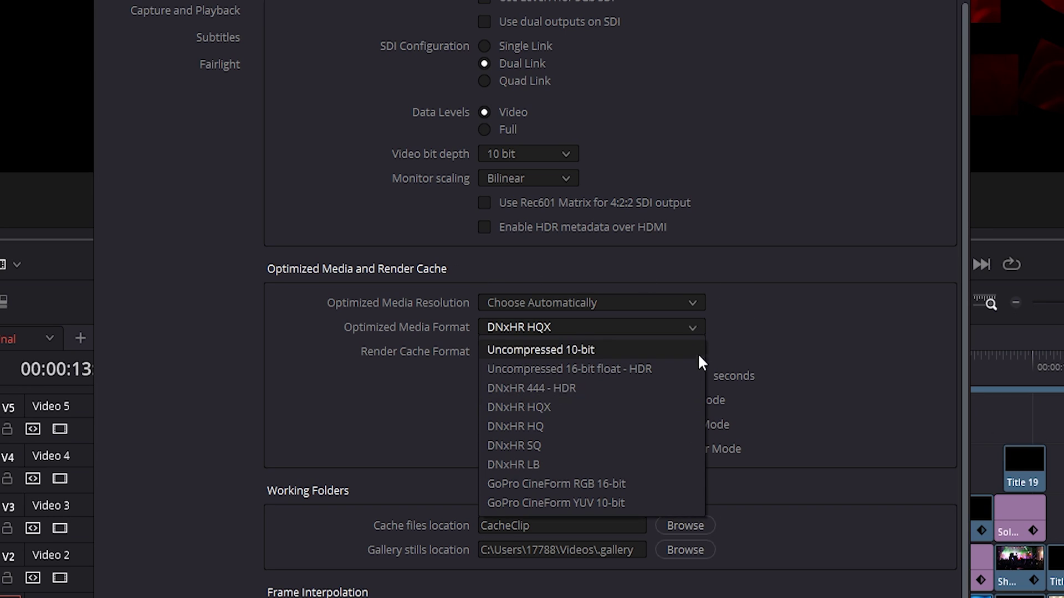
click(686, 447)
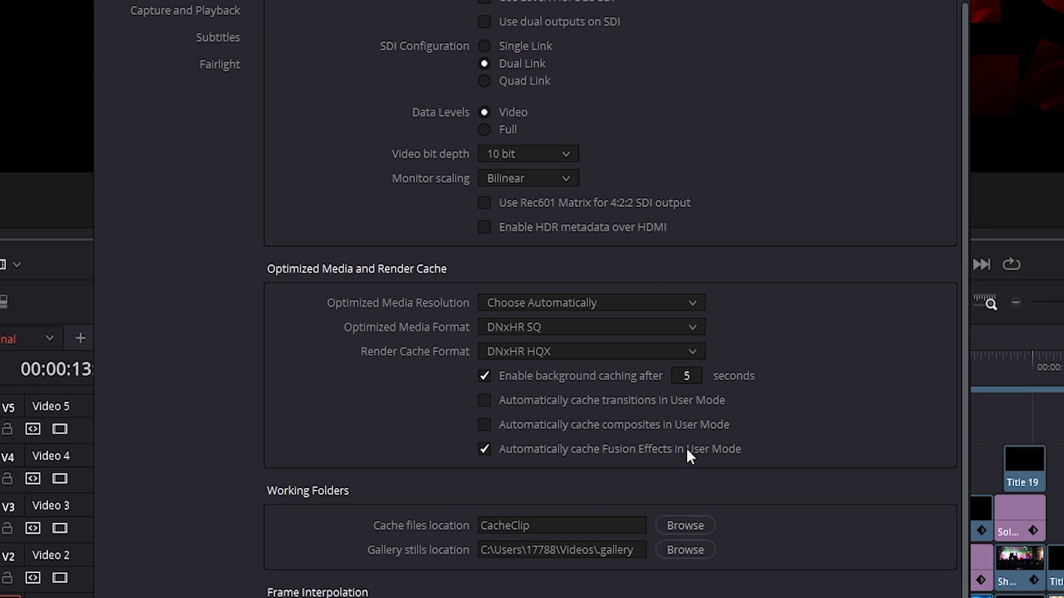
click(693, 350)
click(662, 469)
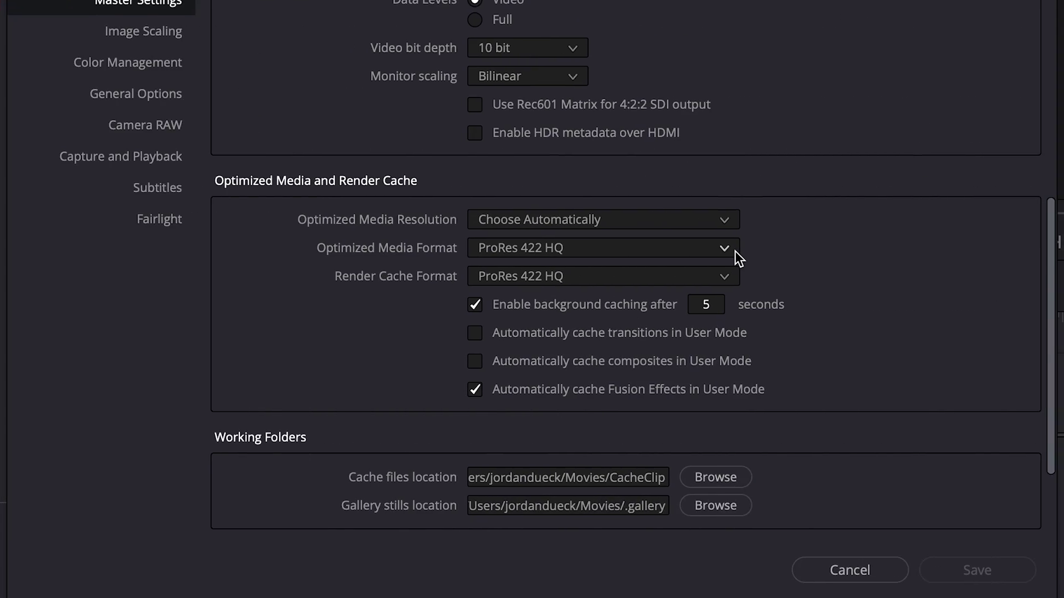
- Switch optimized media and render cache formats to ProRes 422 LT, the Mac equivalent
click(735, 251)
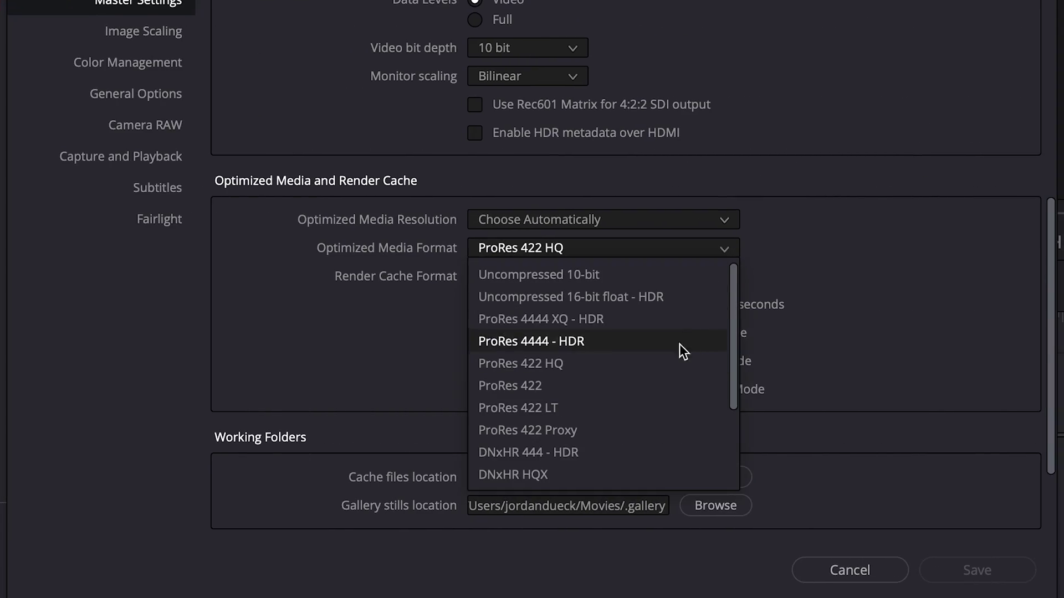
click(663, 408)
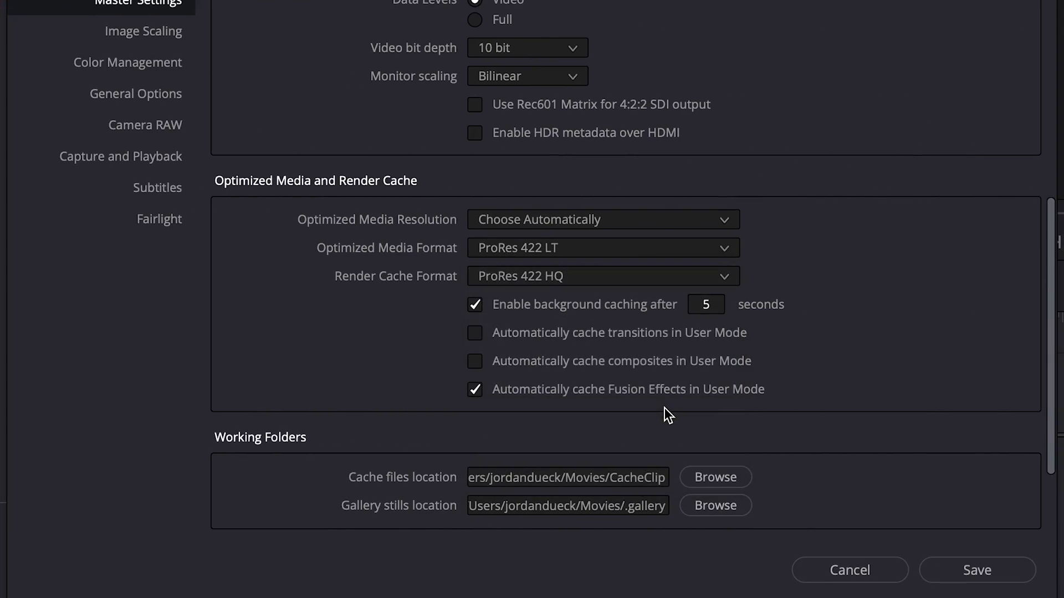
click(729, 277)
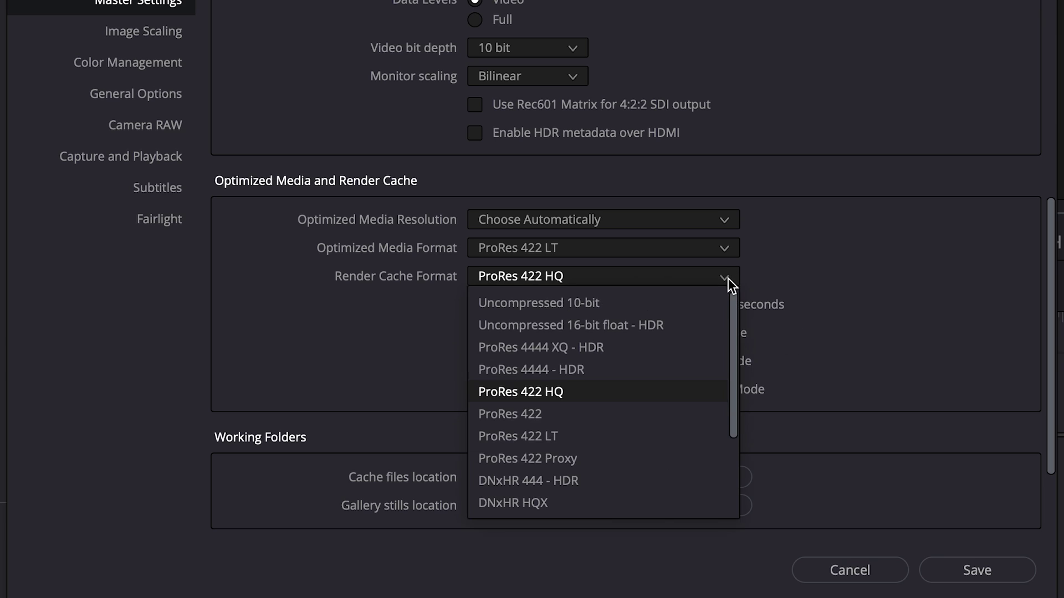
click(689, 438)
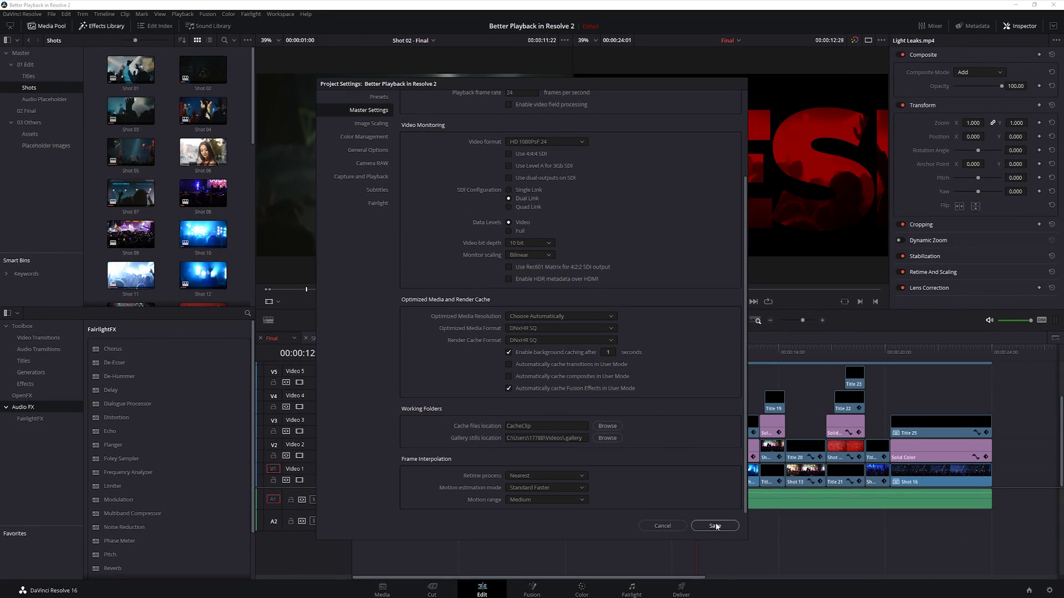
- Save the project settings and set Playback > Render Cache to User
click(809, 586)
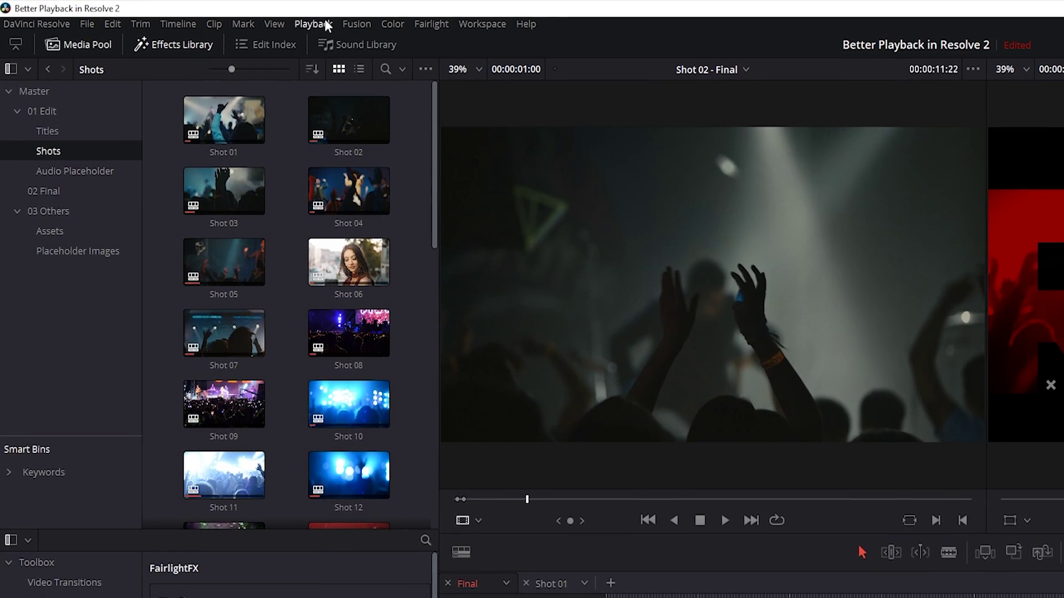
click(182, 14)
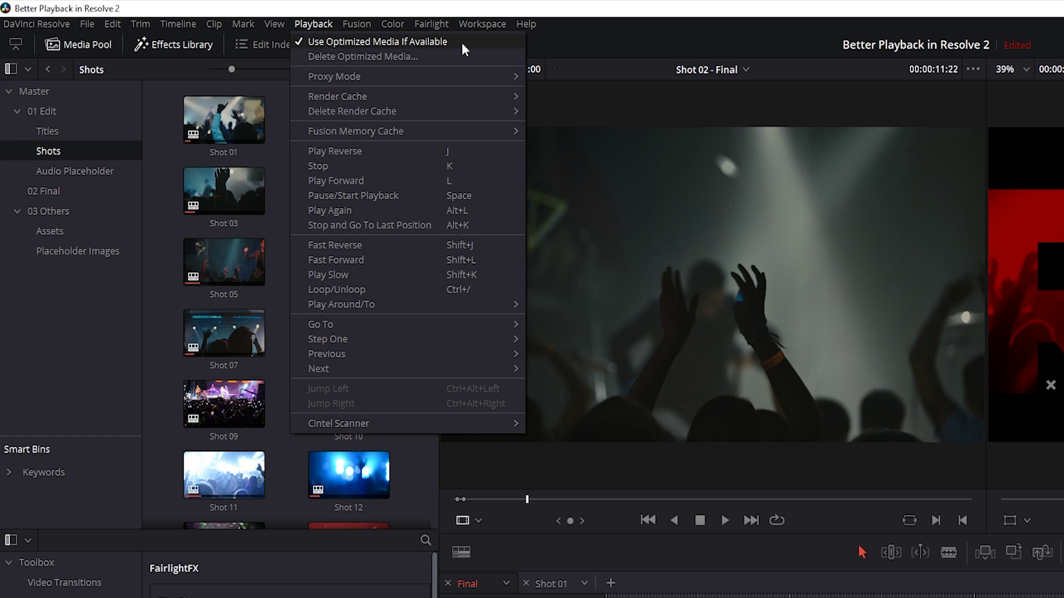
mouse_move(452, 97)
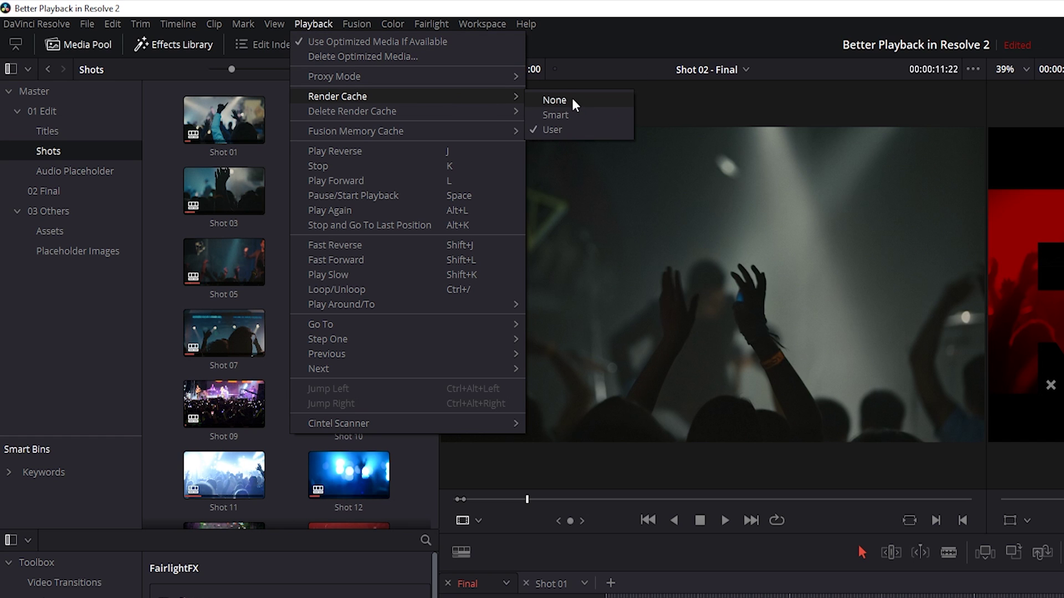
click(583, 129)
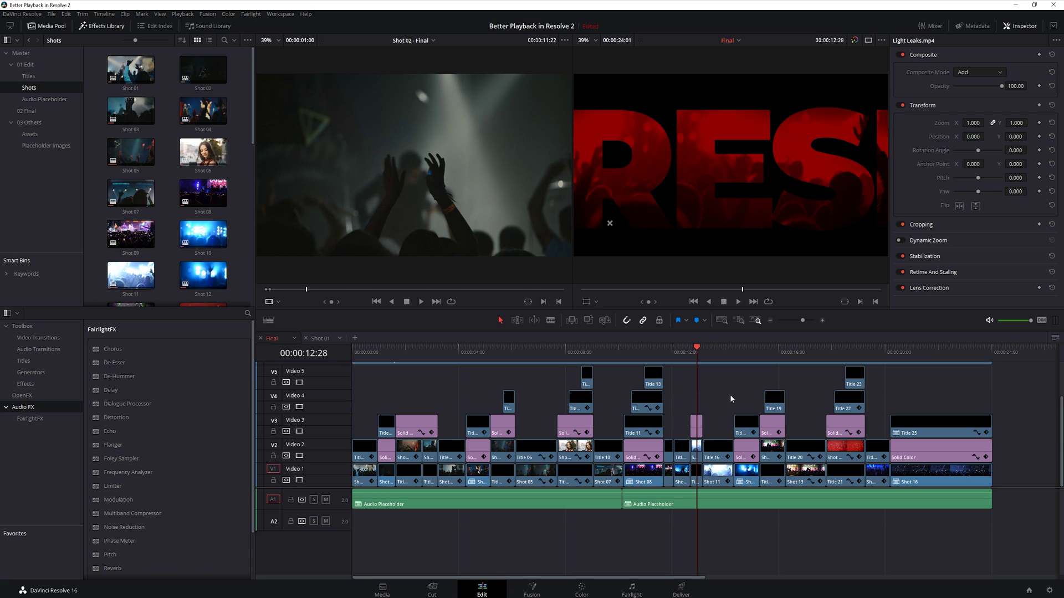
key(ctrl+equal)
key(ctrl+equal)
key(ctrl+equal)
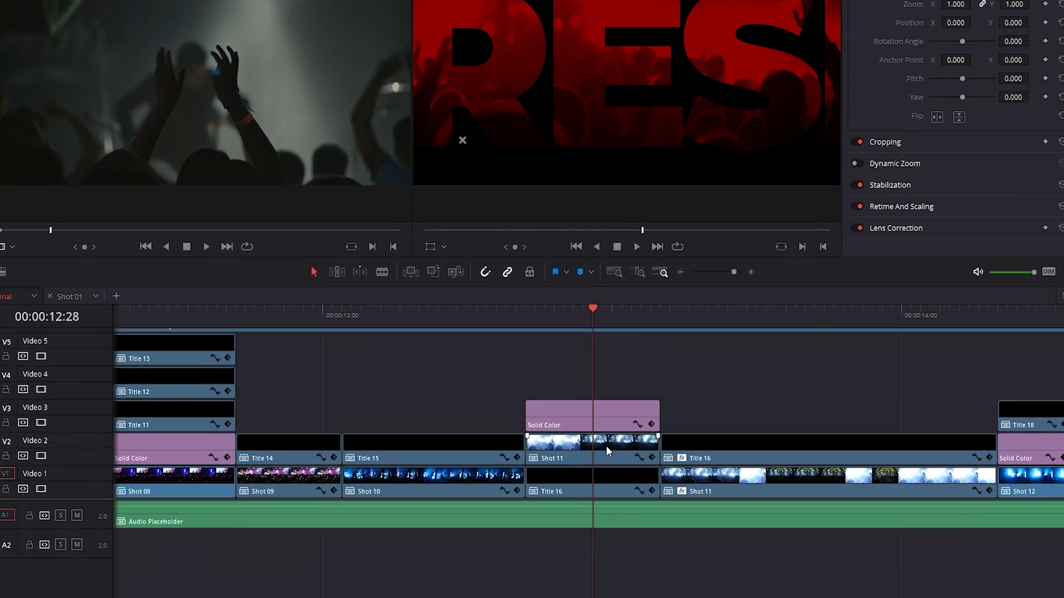
right_click(716, 451)
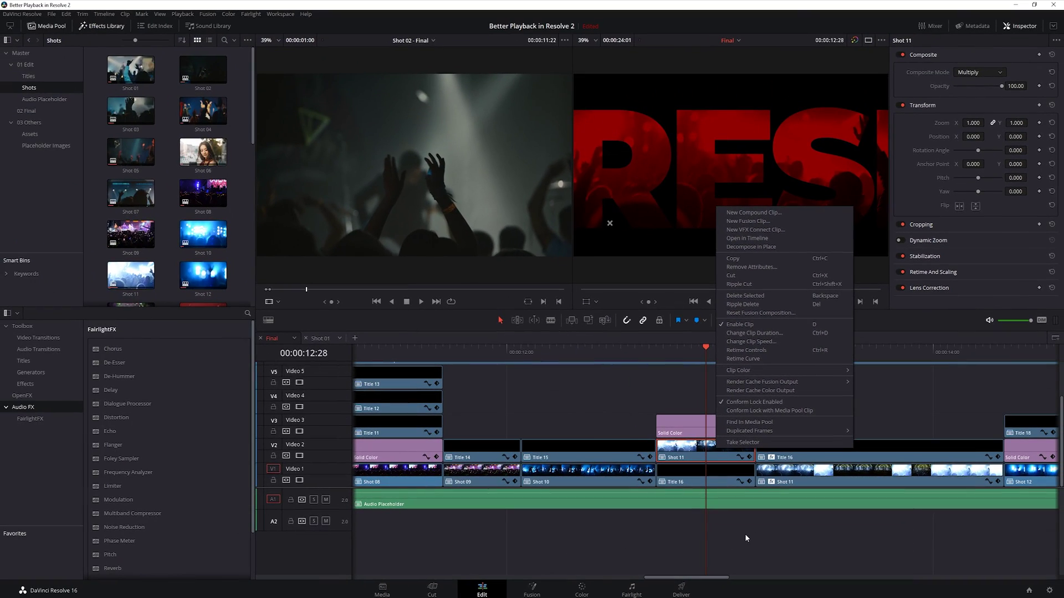
click(744, 534)
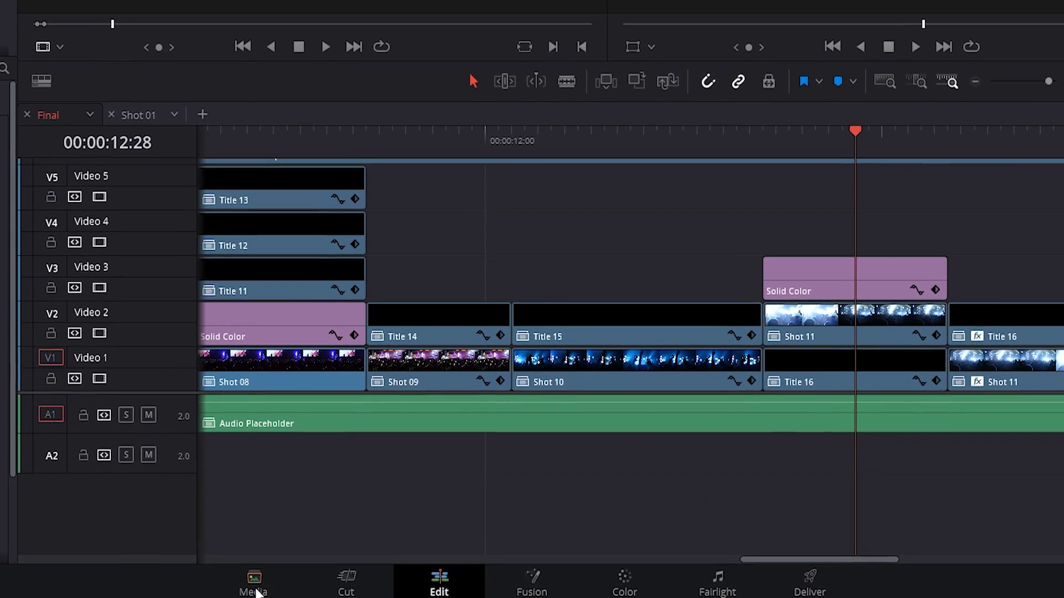
- On the Media page, select all 32 Shots bin clips and generate optimized media
click(255, 588)
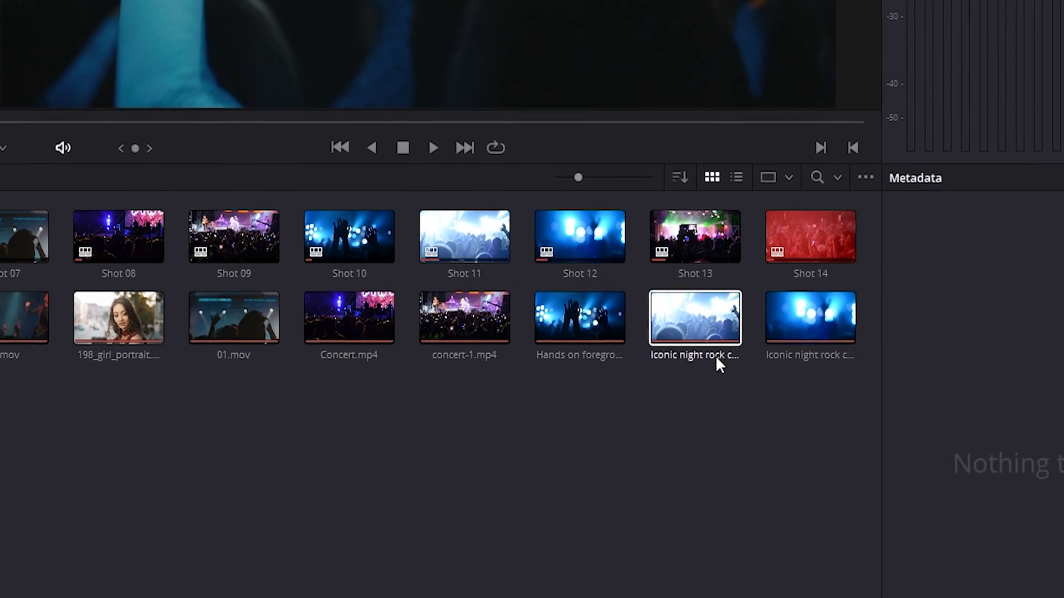
click(1019, 189)
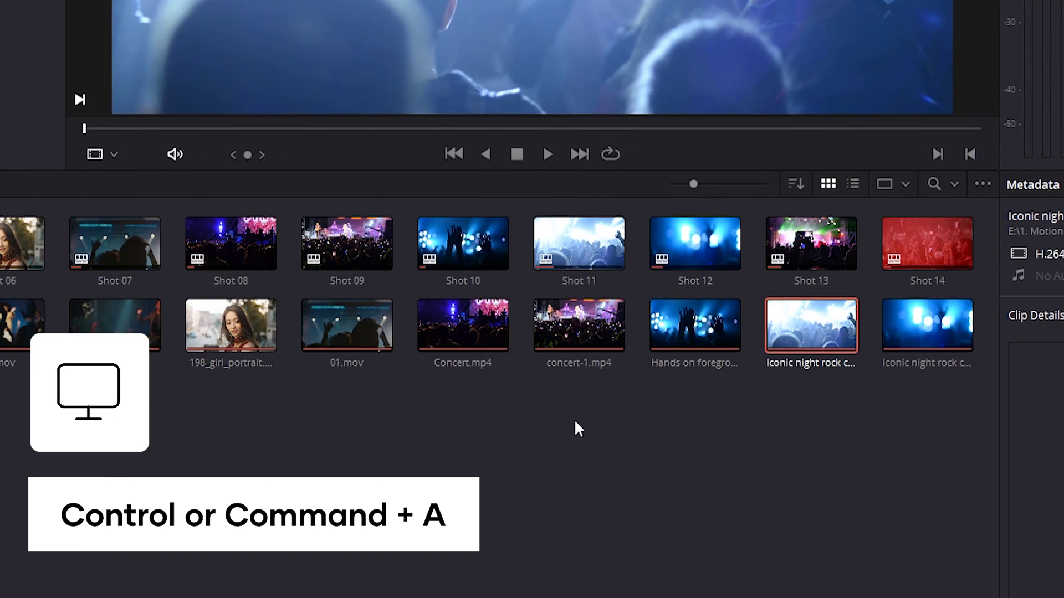
key(ctrl+a)
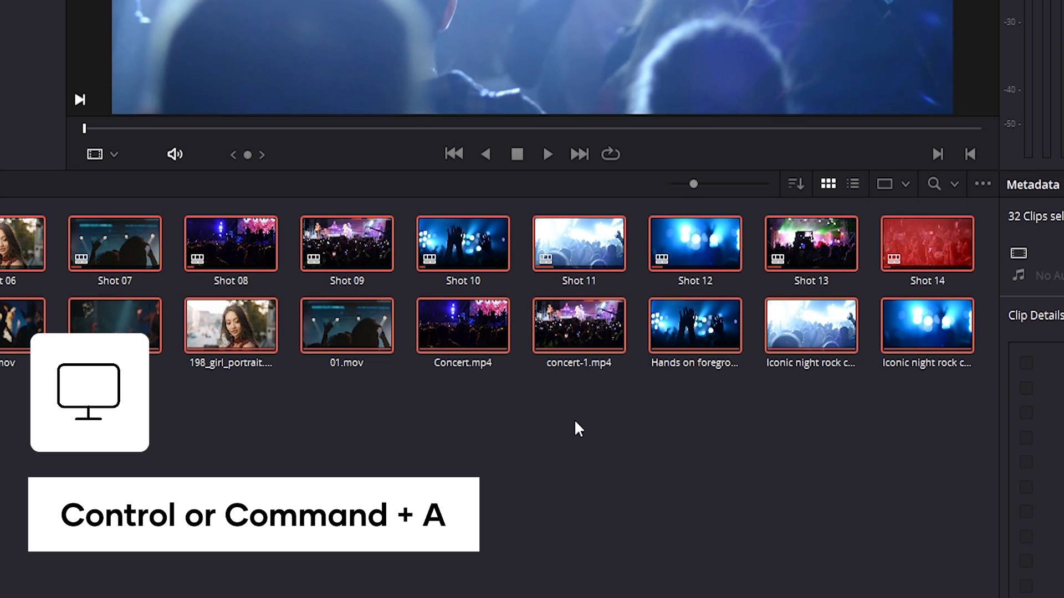
right_click(487, 334)
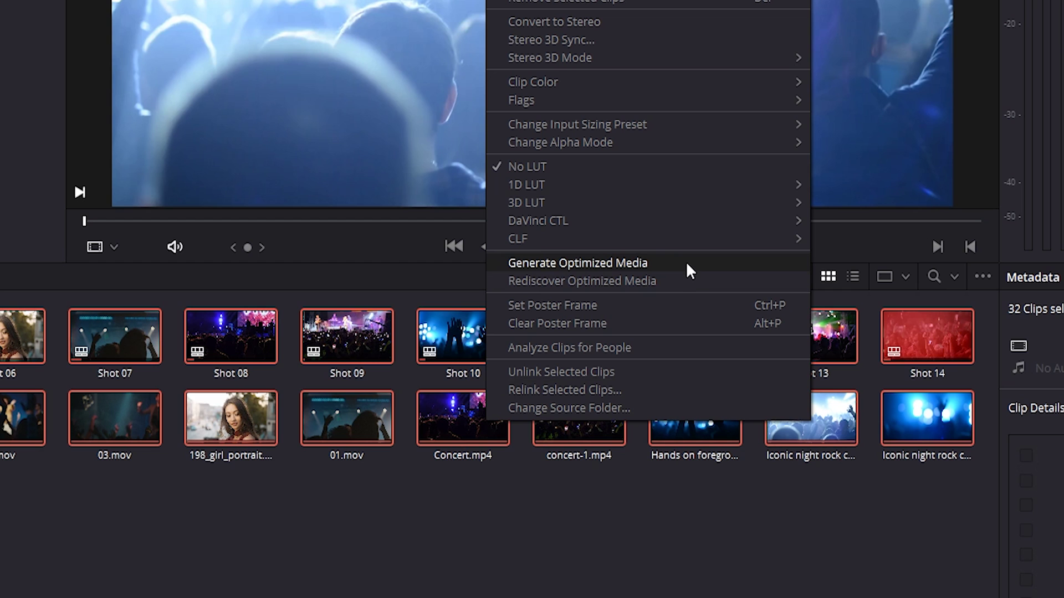
click(686, 262)
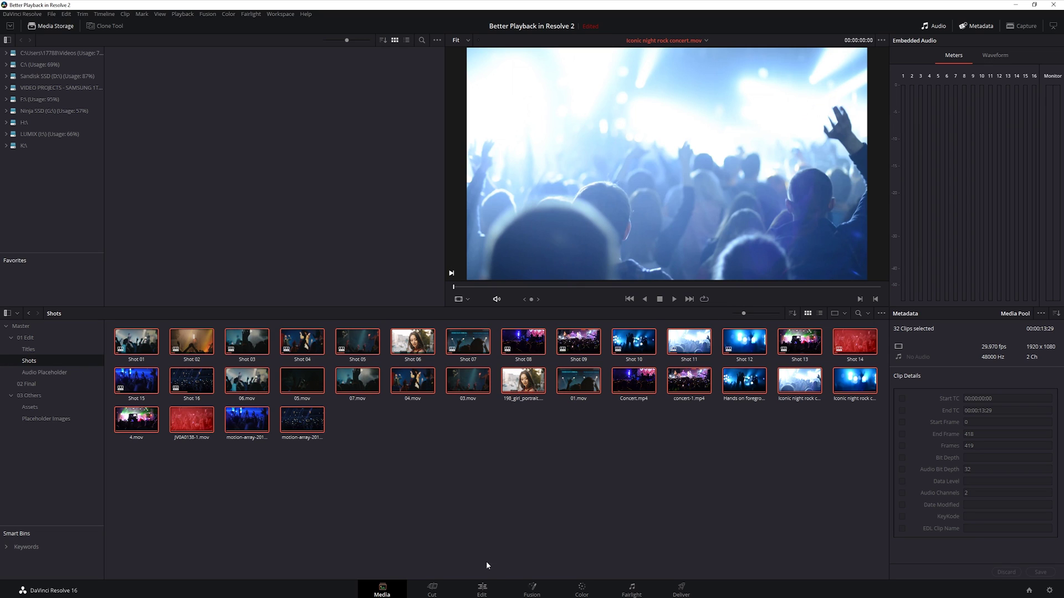
- Play the Final timeline from the start on the Edit page and scrub through it
click(481, 590)
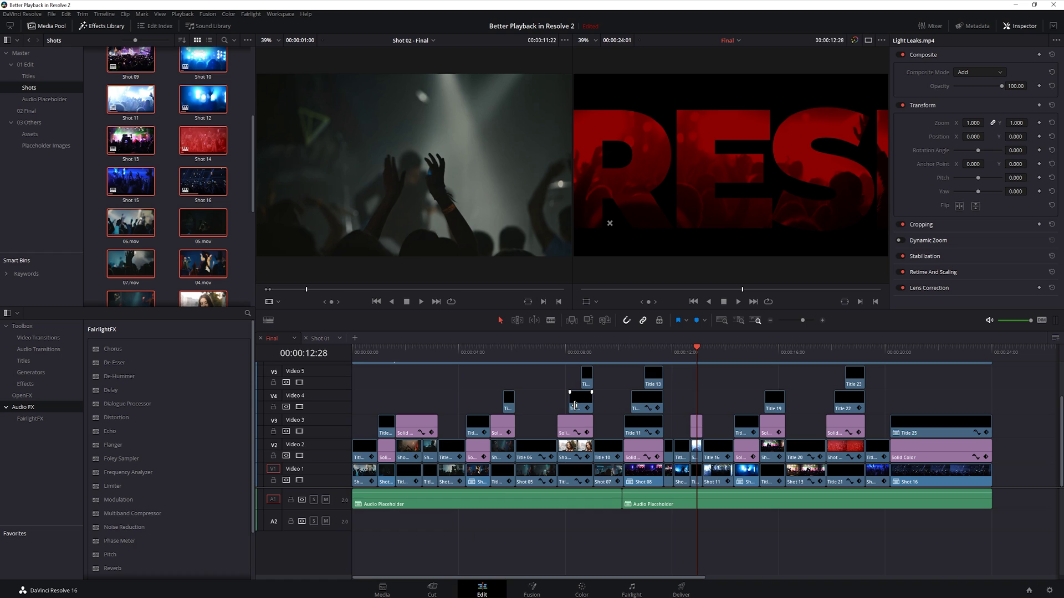
click(354, 353)
key(space)
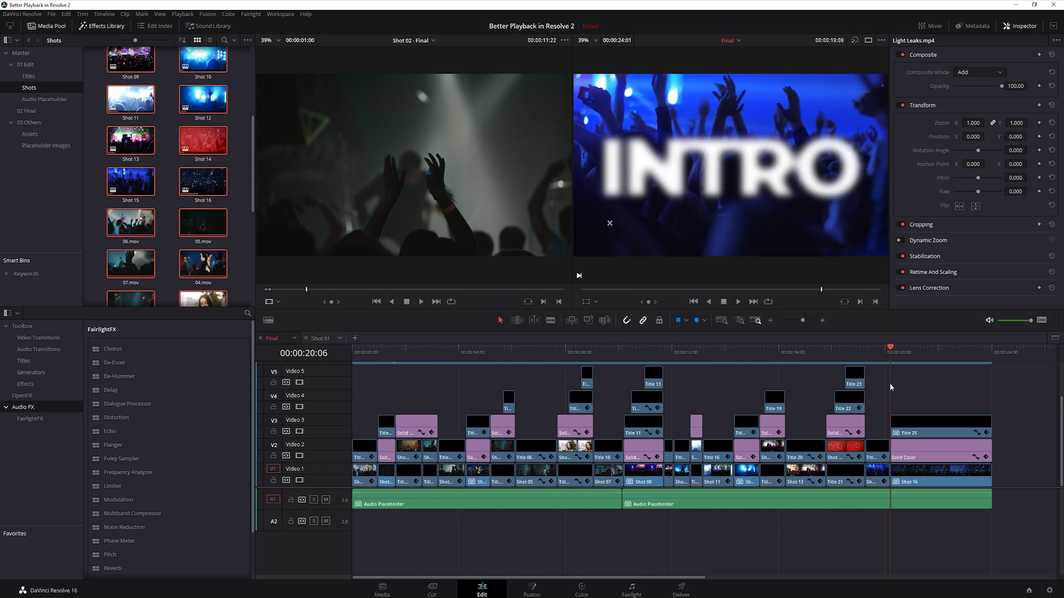
click(404, 394)
drag(404, 394, 453, 395)
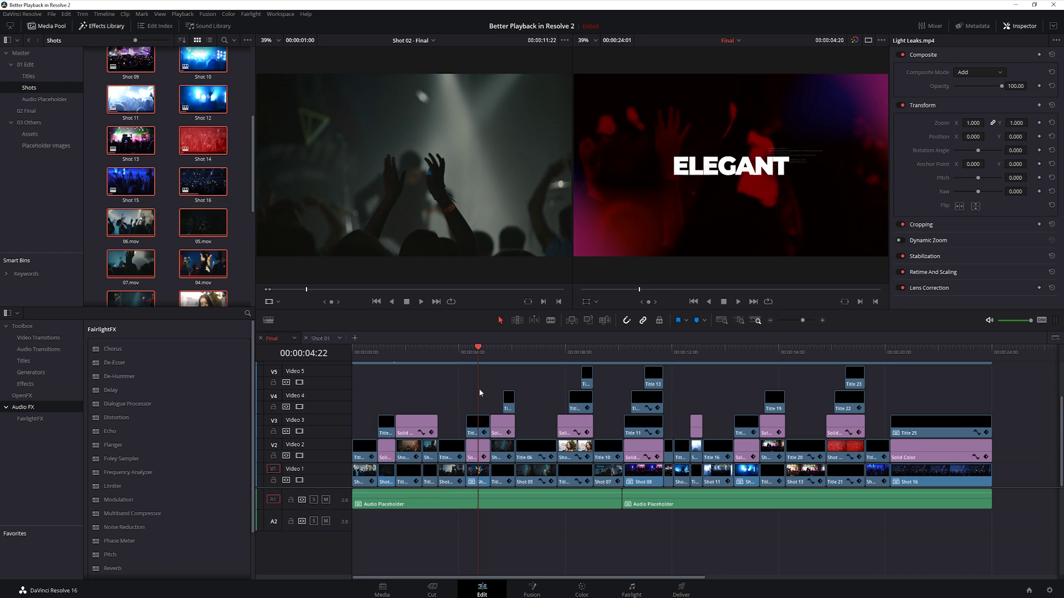
drag(479, 394, 694, 393)
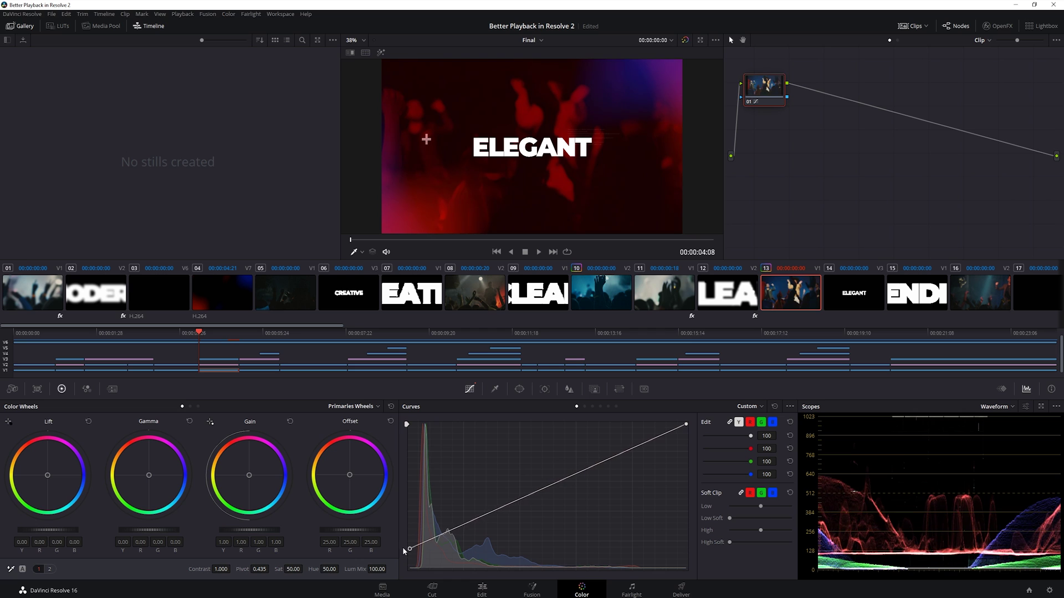
- Drag the top-right Curves point down to darken the ELEGANT clip's highlights
drag(685, 424, 689, 444)
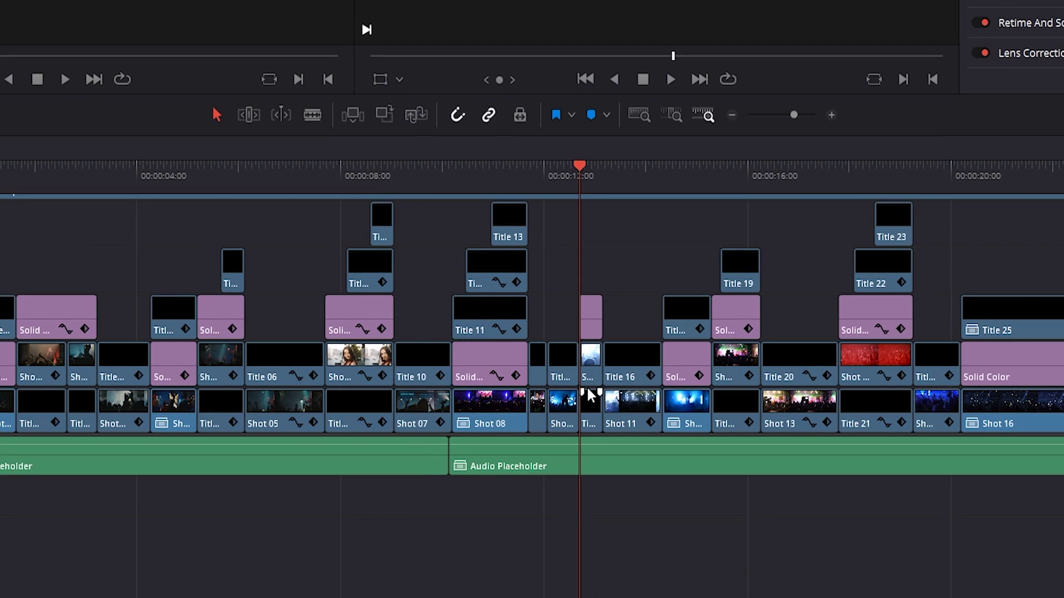
- Set all Final timeline clips to Render Cache Color Output, then deselect them
key(ctrl+a)
right_click(594, 374)
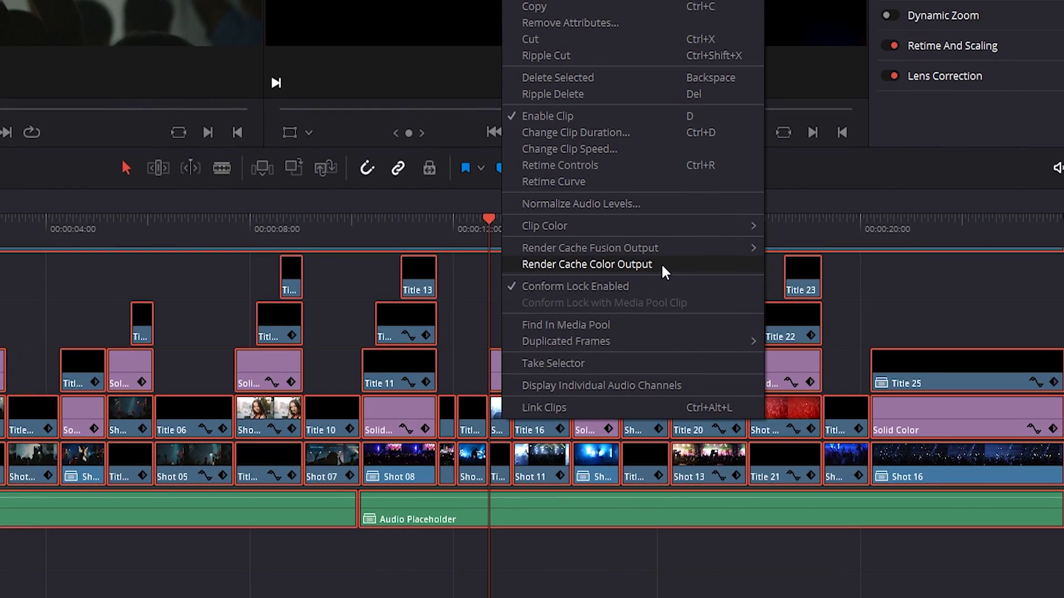
click(660, 263)
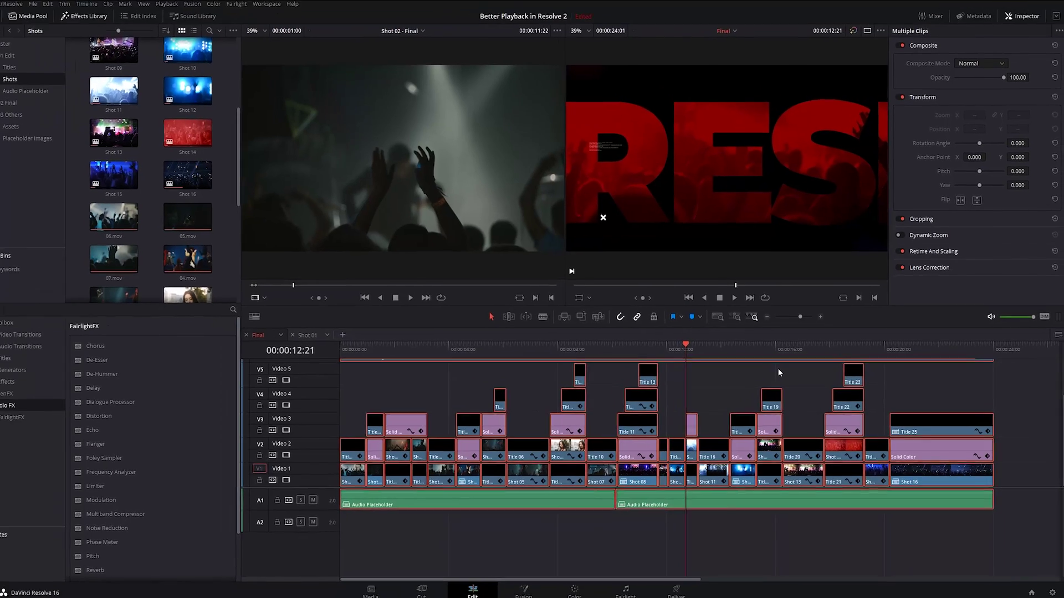
click(780, 370)
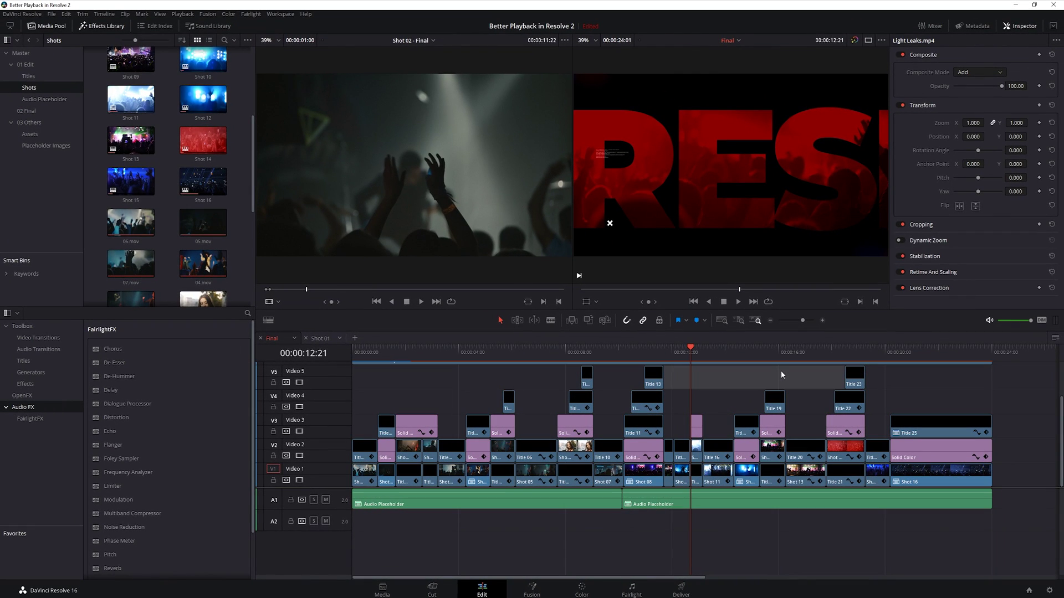